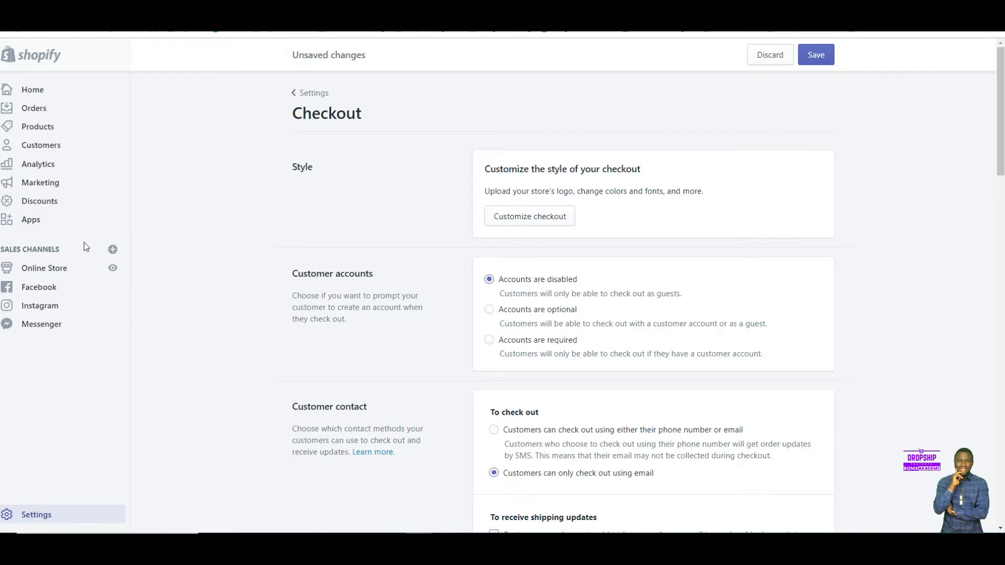
# Review the customer accounts, customer contact and form options in the checkout settings.
pyautogui.scroll(-3, 397, 226)
pyautogui.scroll(2, 393, 221)
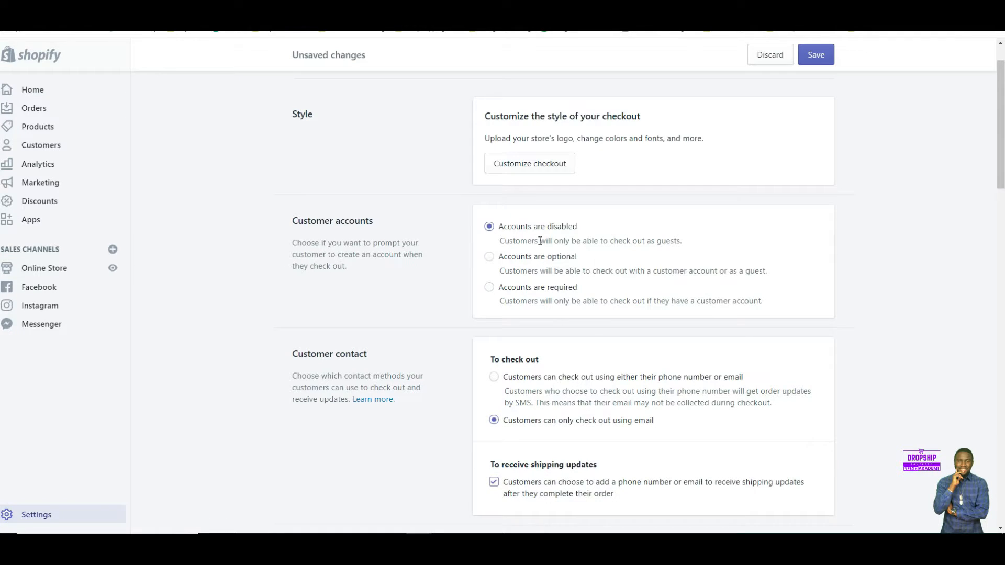
pyautogui.scroll(-4, 568, 235)
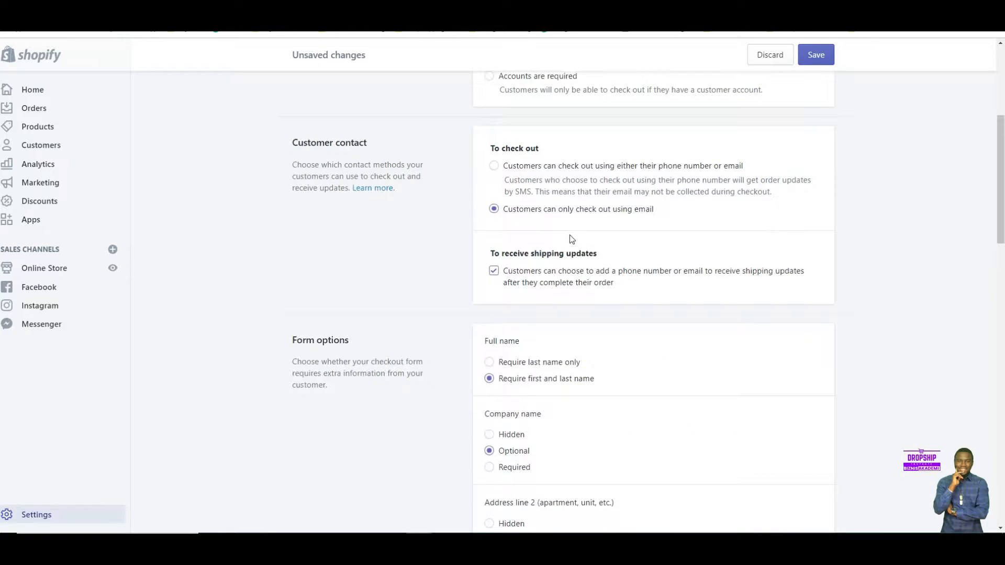
pyautogui.scroll(2, 570, 243)
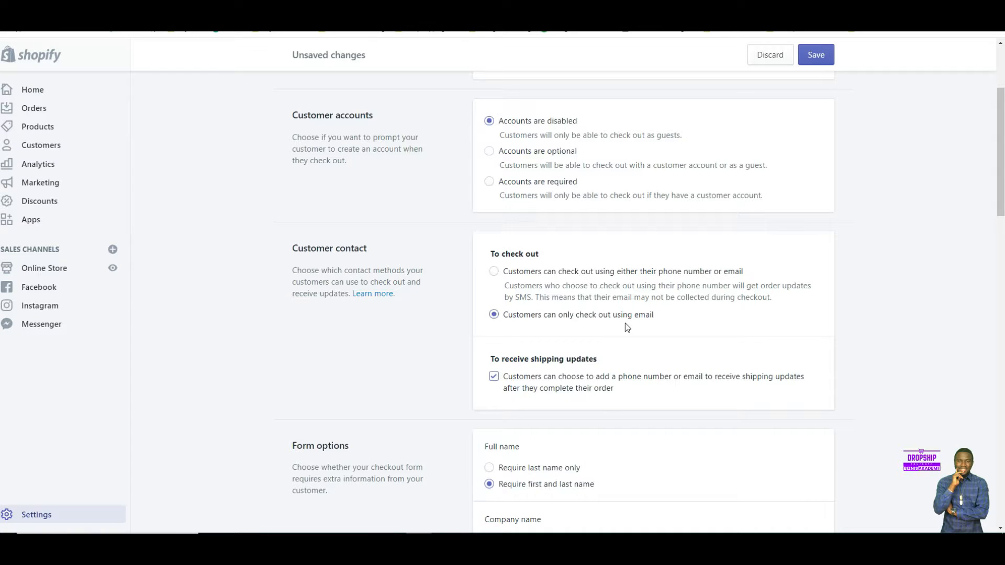
pyautogui.scroll(-2, 582, 329)
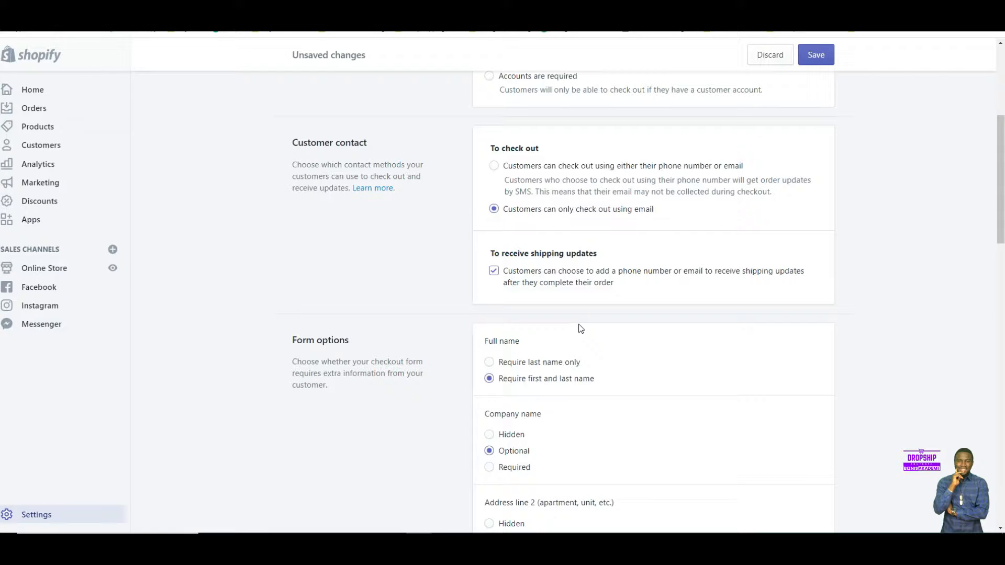
pyautogui.scroll(-1, 486, 292)
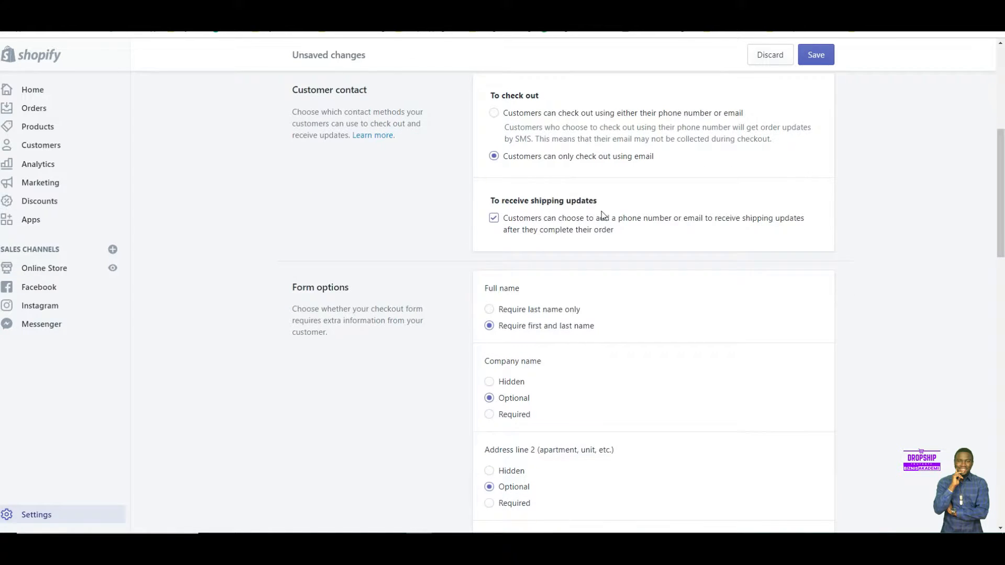
pyautogui.scroll(-3, 539, 238)
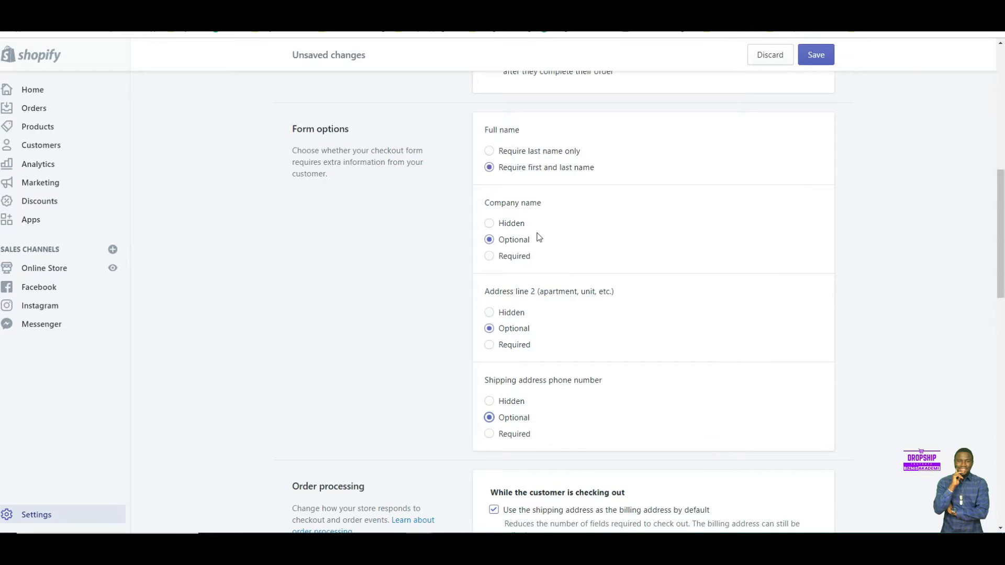
pyautogui.scroll(3, 538, 235)
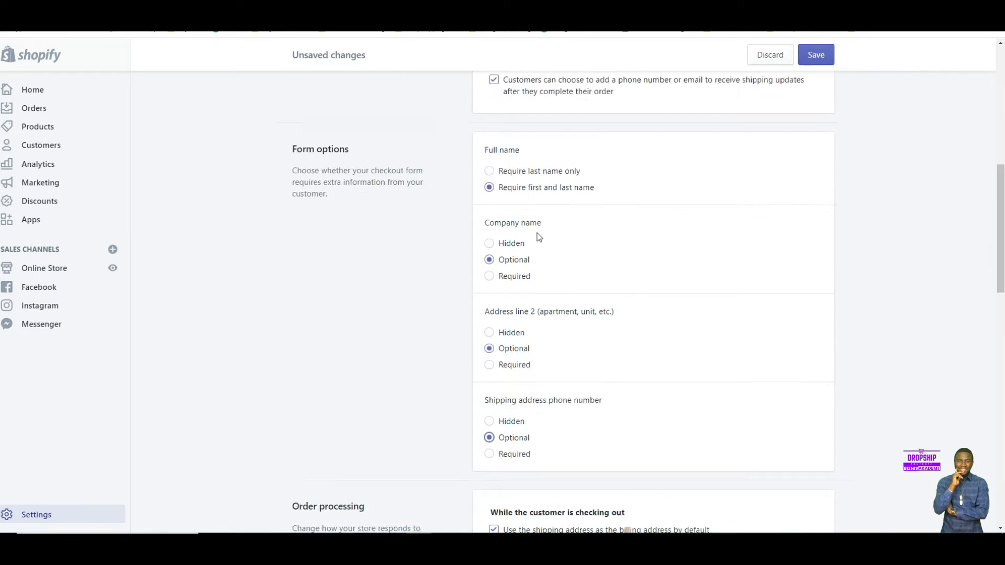
pyautogui.scroll(-3, 534, 234)
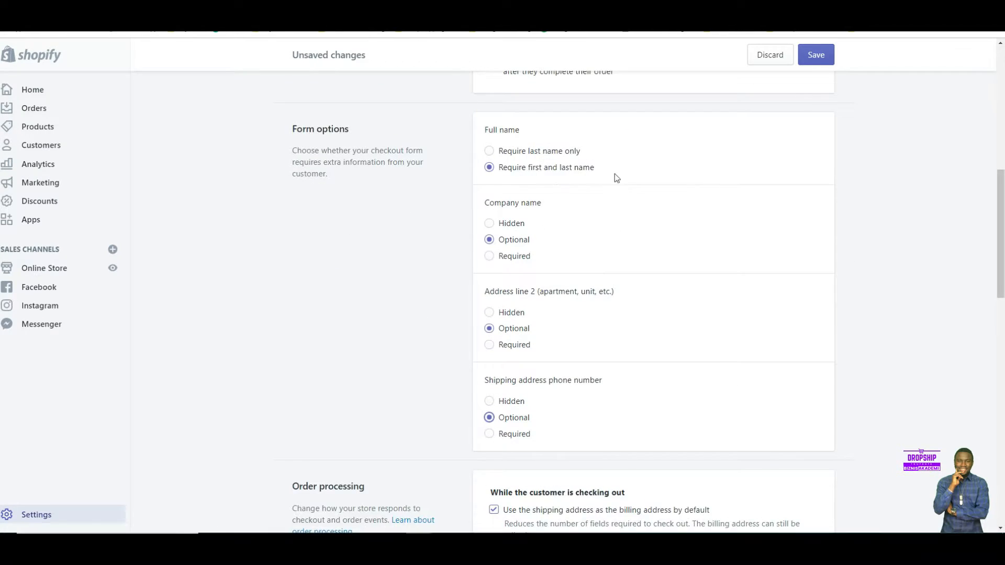
pyautogui.scroll(-1, 615, 173)
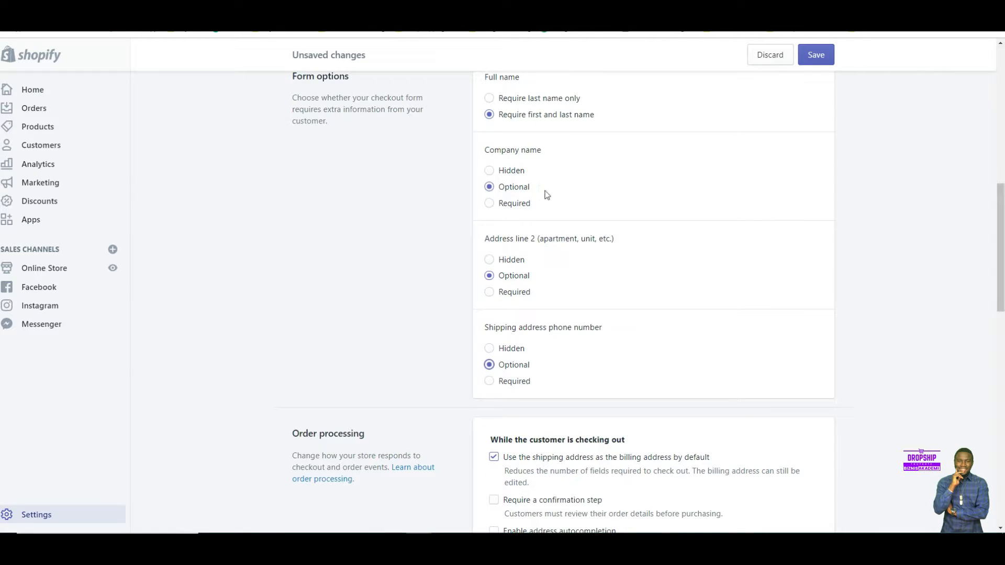
# Make the shipping address phone number required in the checkout form options.
pyautogui.scroll(-1, 553, 297)
pyautogui.scroll(-2, 552, 295)
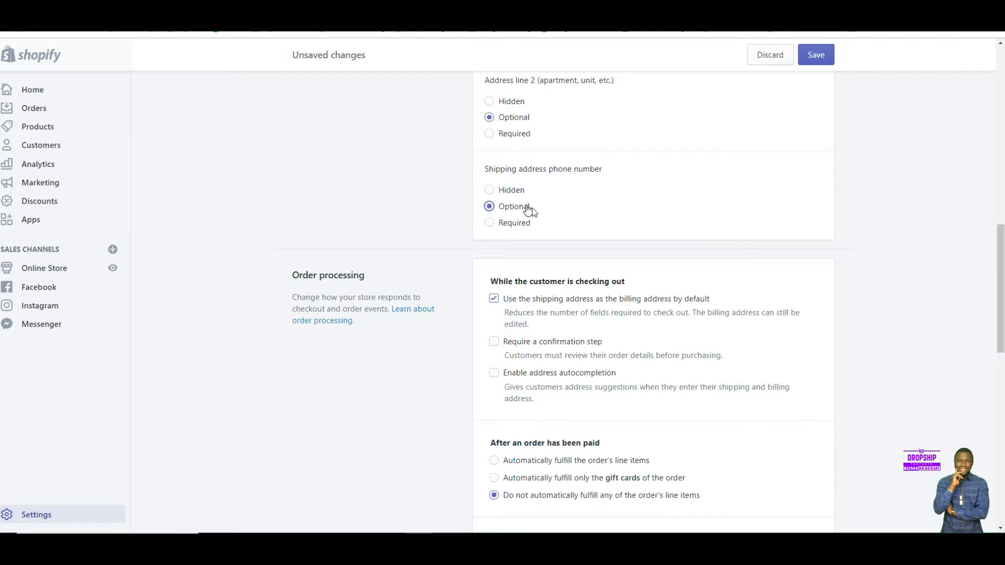
pyautogui.click(488, 222)
# Send abandoned checkout emails to anyone who abandons checkout, and save the checkout settings.
pyautogui.scroll(-3, 625, 285)
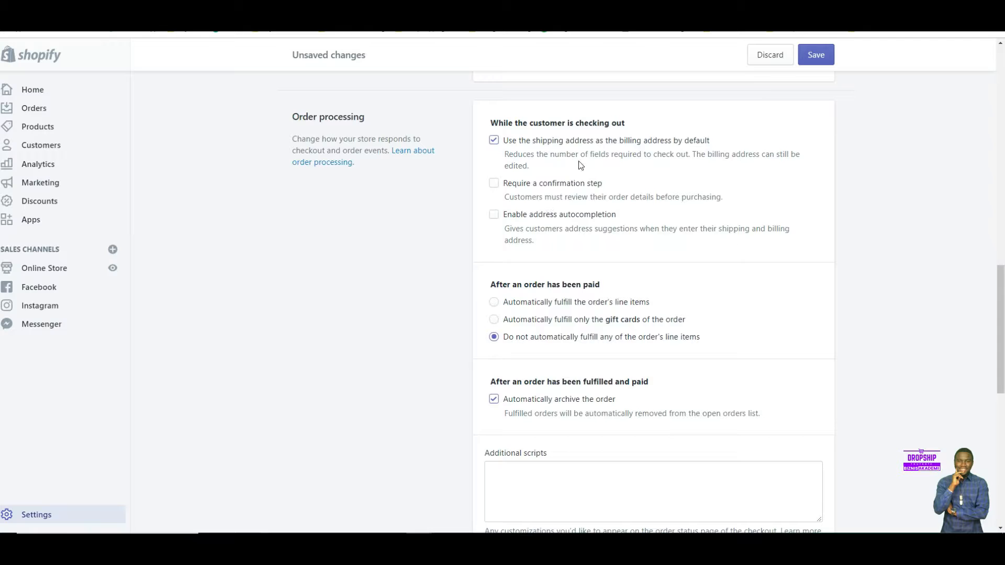
pyautogui.scroll(-2, 579, 164)
pyautogui.scroll(2, 538, 117)
pyautogui.scroll(-3, 612, 146)
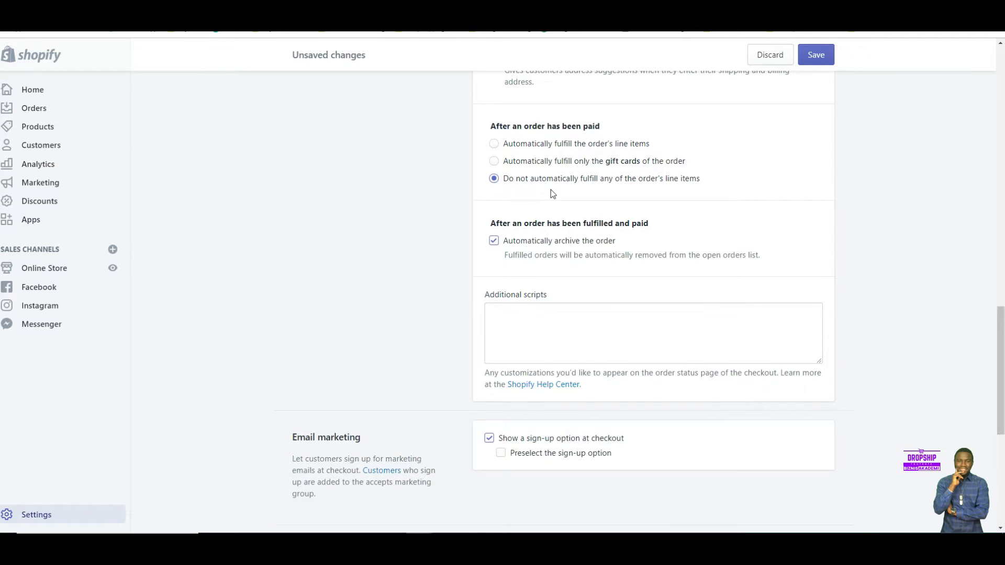
pyautogui.scroll(-4, 557, 195)
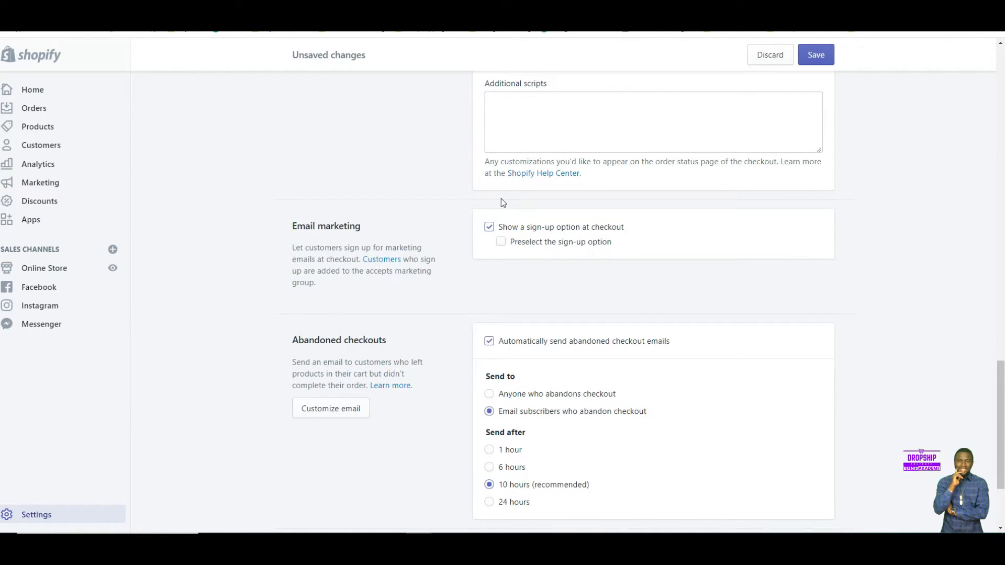
pyautogui.scroll(-2, 503, 198)
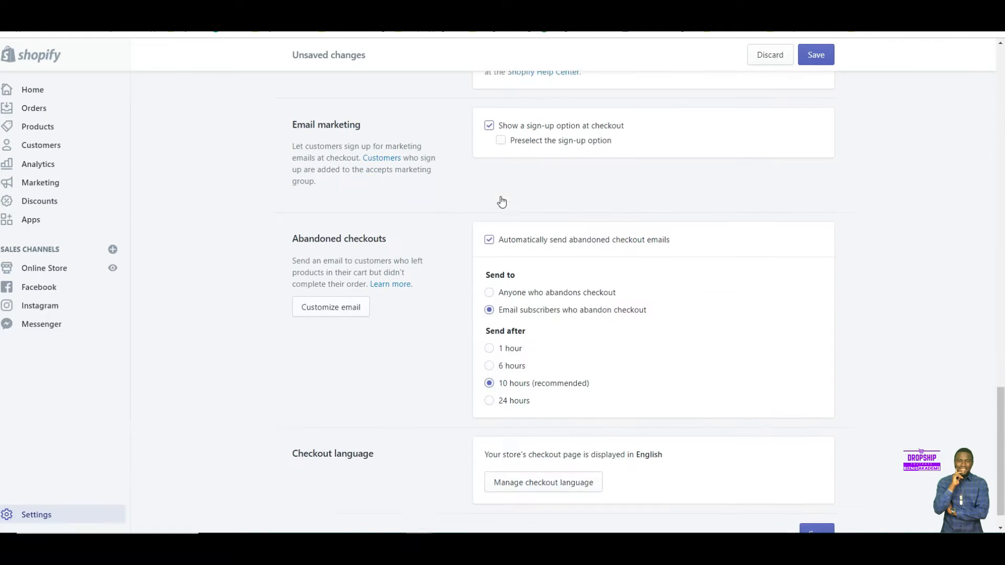
pyautogui.scroll(-1, 578, 227)
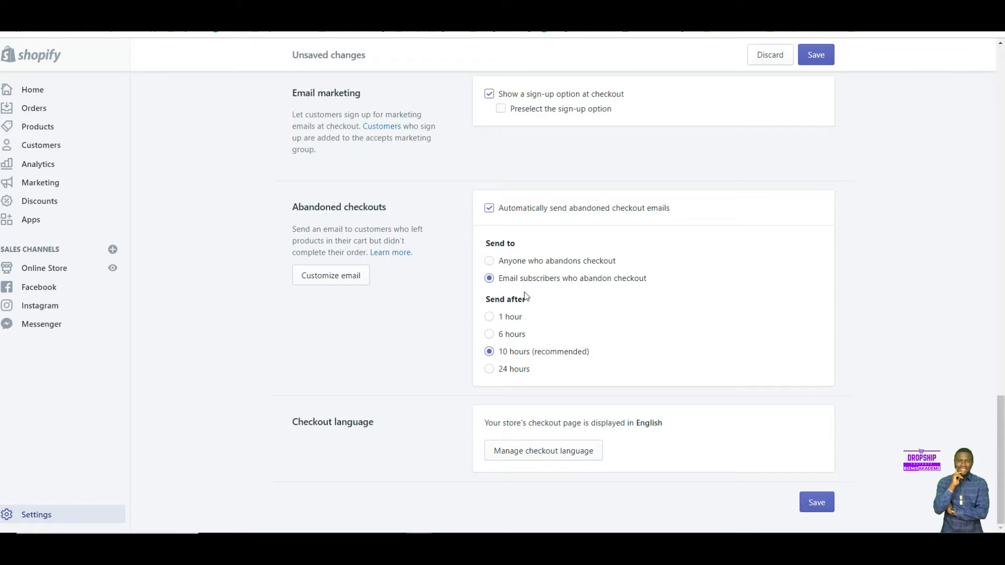
pyautogui.click(488, 261)
pyautogui.click(817, 55)
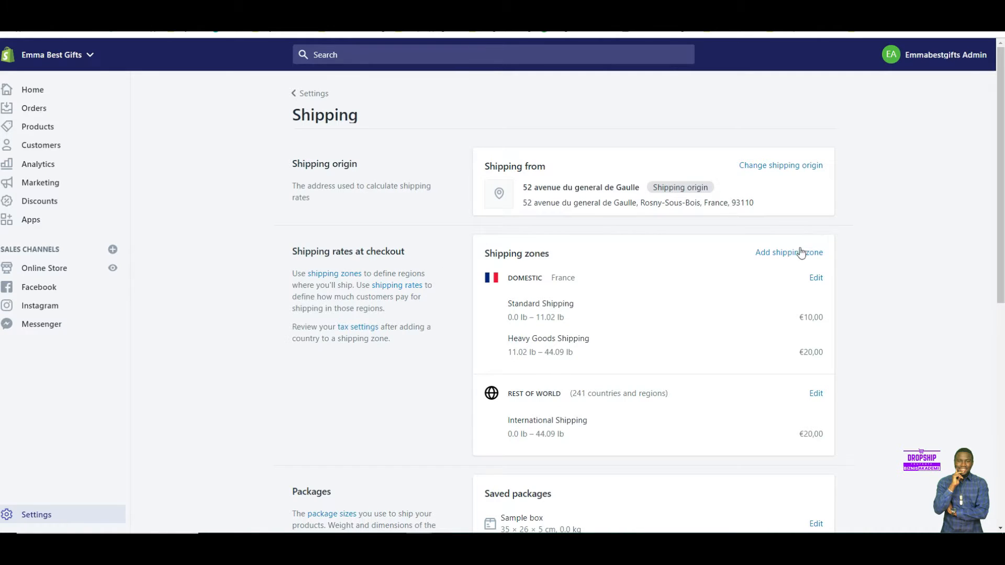
# Open the Domestic shipping zone for editing and start a new price based rate named "standard".
pyautogui.click(816, 278)
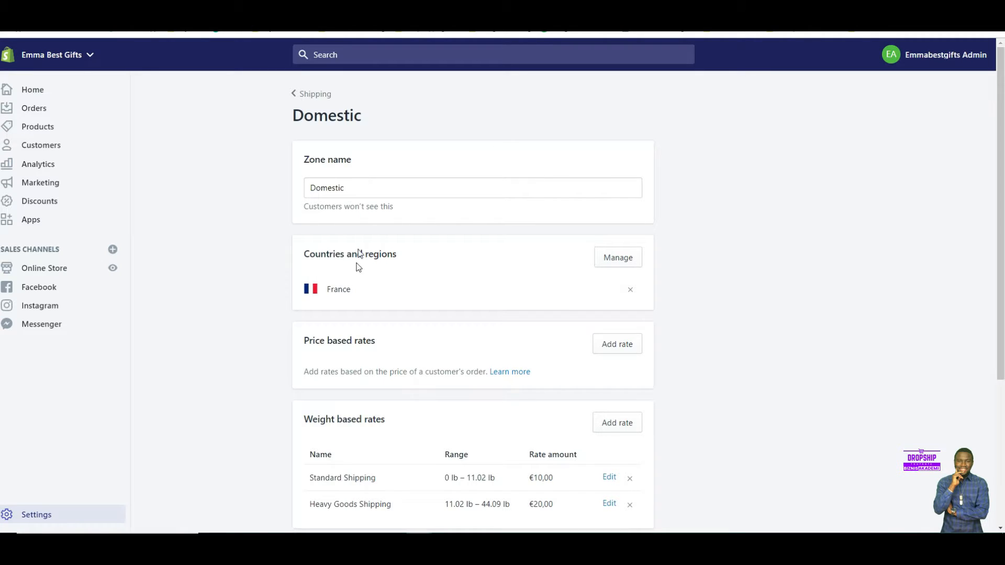
pyautogui.scroll(-1, 402, 254)
pyautogui.scroll(-3, 466, 293)
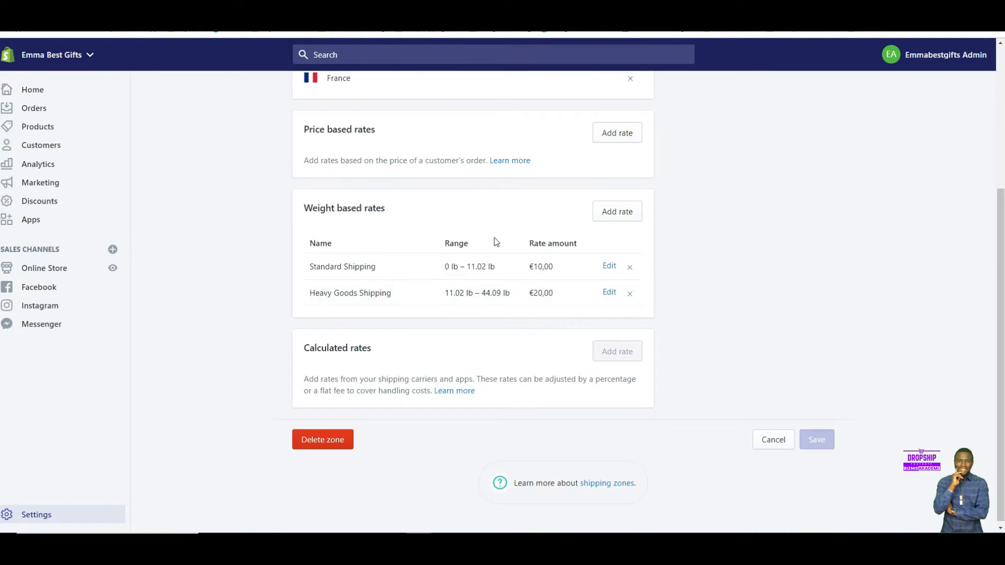
pyautogui.click(622, 135)
pyautogui.click(365, 215)
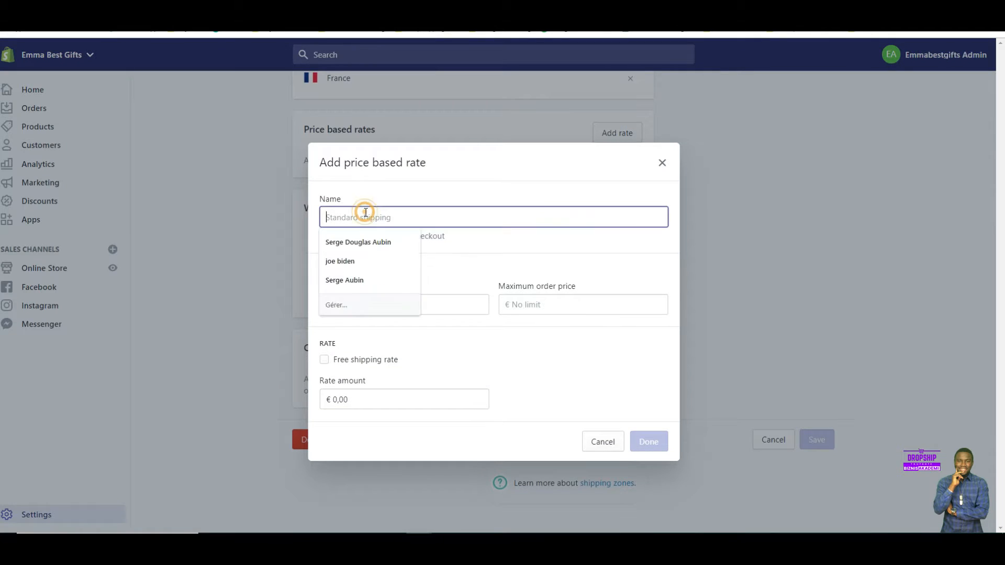
pyautogui.write('standard')
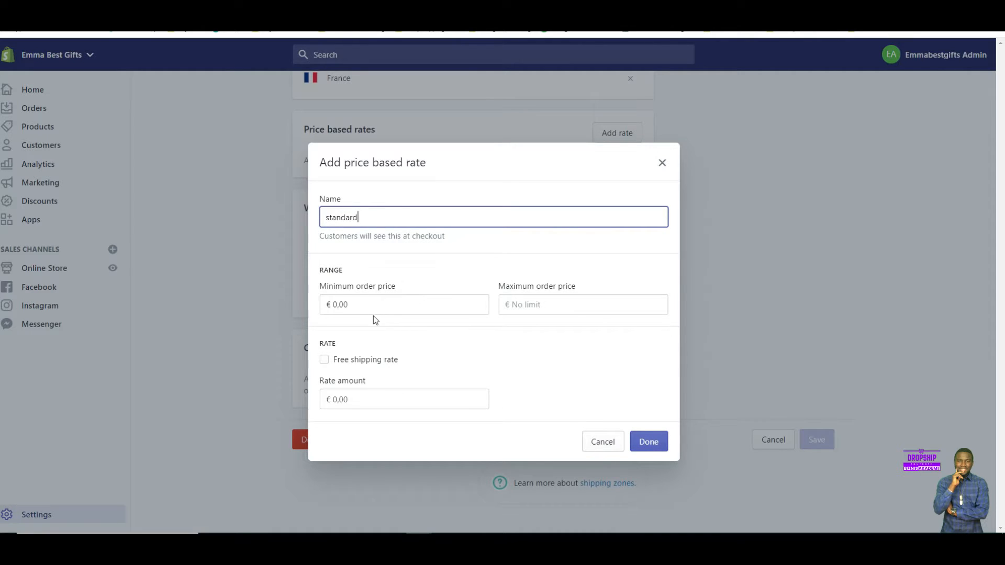
# Make the new price based rate a free shipping rate and add it to the zone.
pyautogui.click(360, 300)
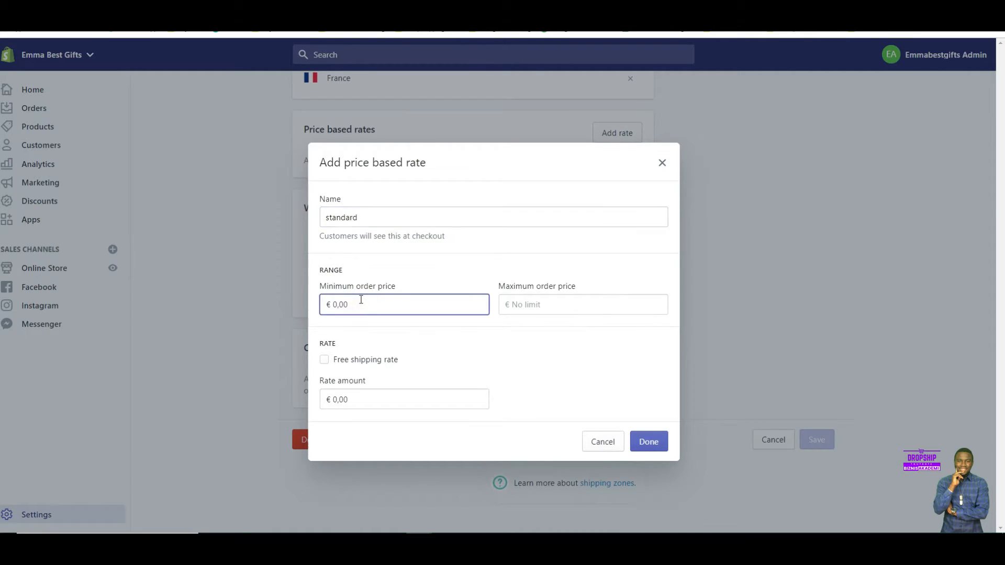
pyautogui.click(368, 397)
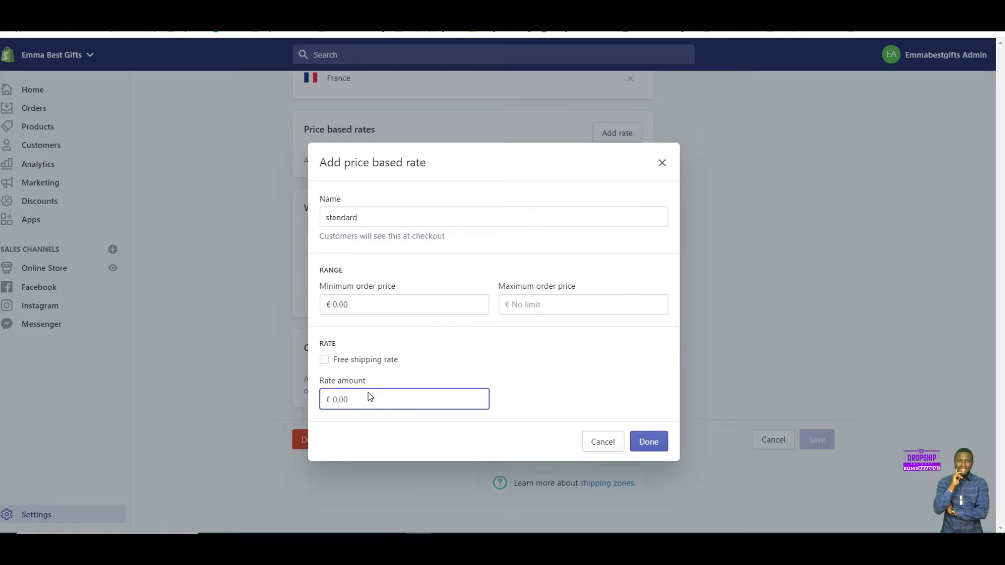
pyautogui.press('BackSpace')
pyautogui.write('1')
pyautogui.click(325, 359)
pyautogui.click(650, 443)
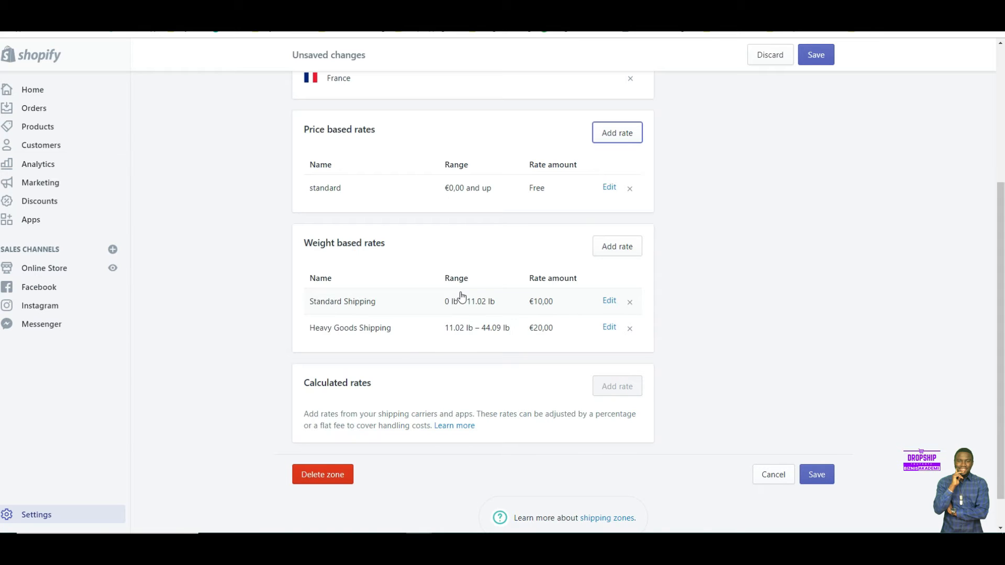
# Save the Domestic zone and return to the shipping settings overview.
pyautogui.scroll(4, 464, 314)
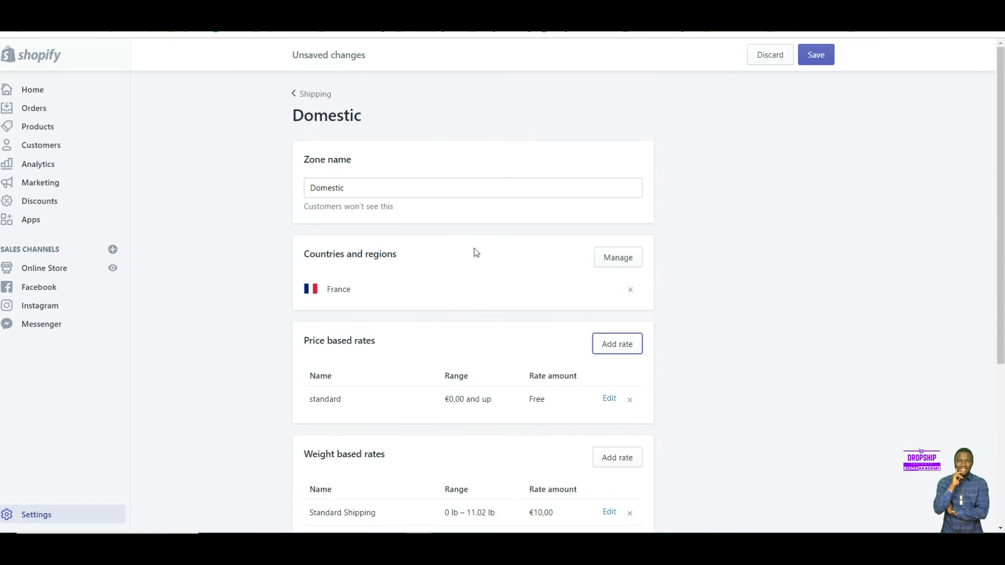
pyautogui.click(816, 55)
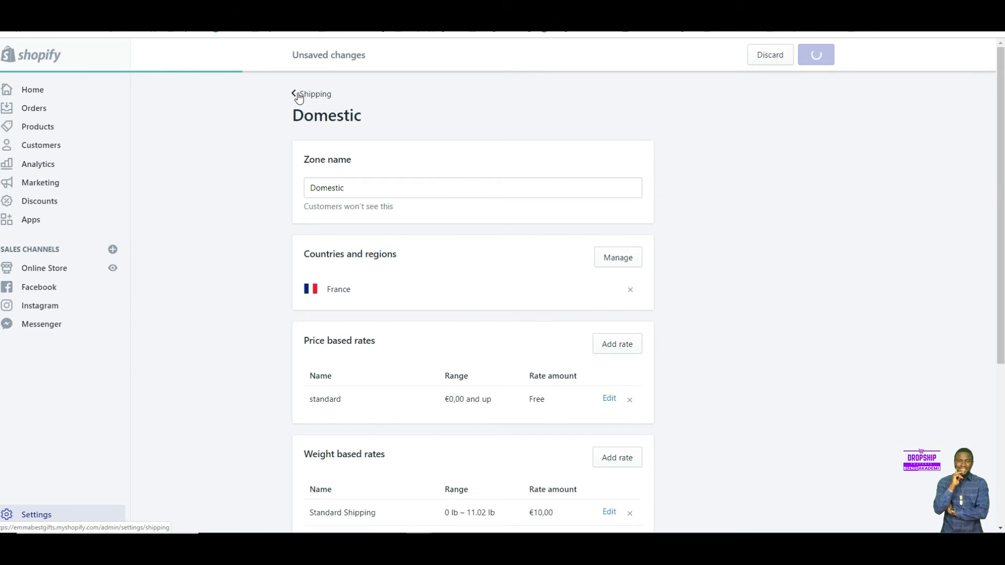
pyautogui.scroll(4, 303, 130)
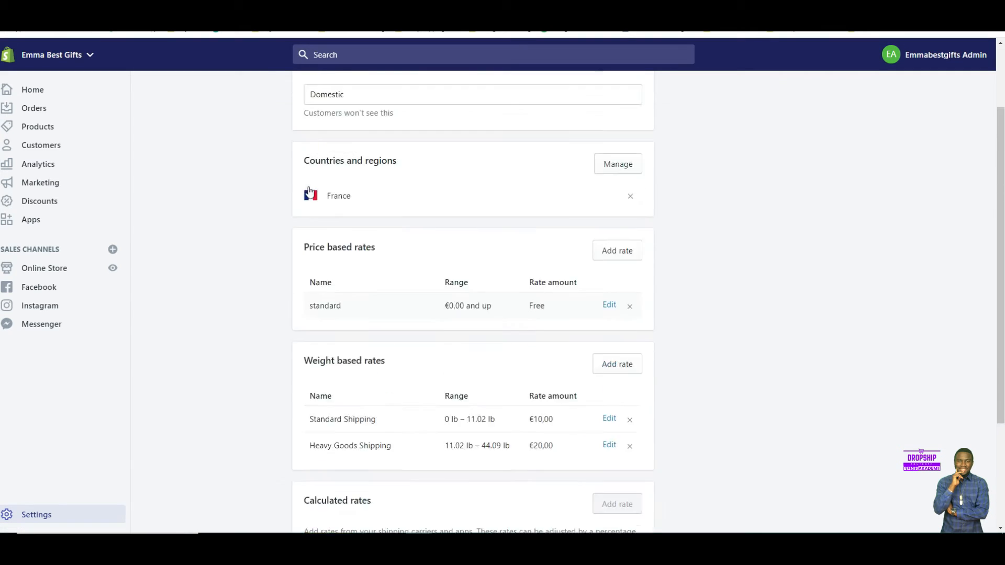
pyautogui.click(302, 98)
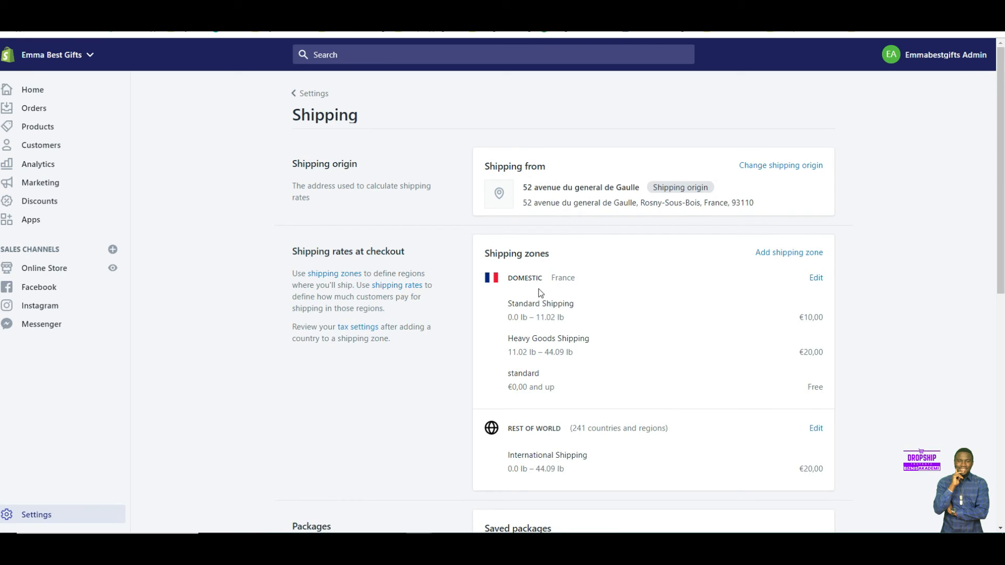
# Review the shipping zones, packages, packing slips and additional shipping methods in the shipping settings.
pyautogui.scroll(-5, 540, 293)
pyautogui.scroll(-4, 539, 289)
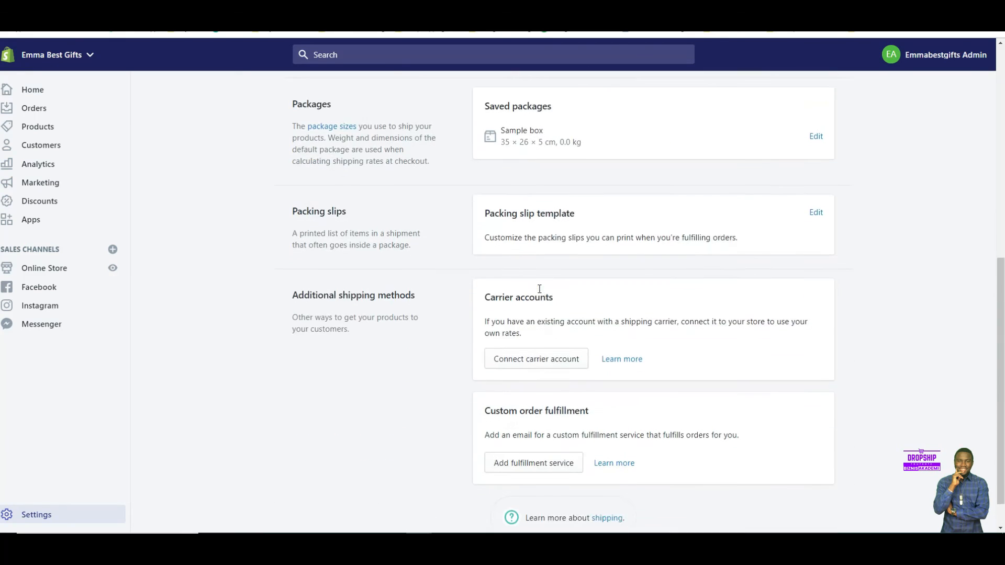
pyautogui.scroll(7, 524, 304)
pyautogui.scroll(-6, 531, 335)
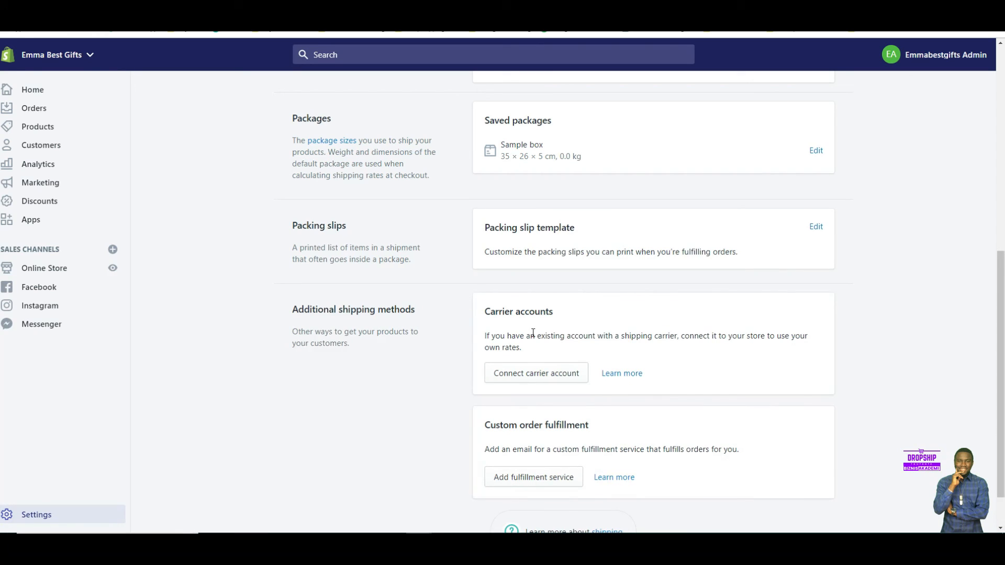
pyautogui.scroll(8, 534, 334)
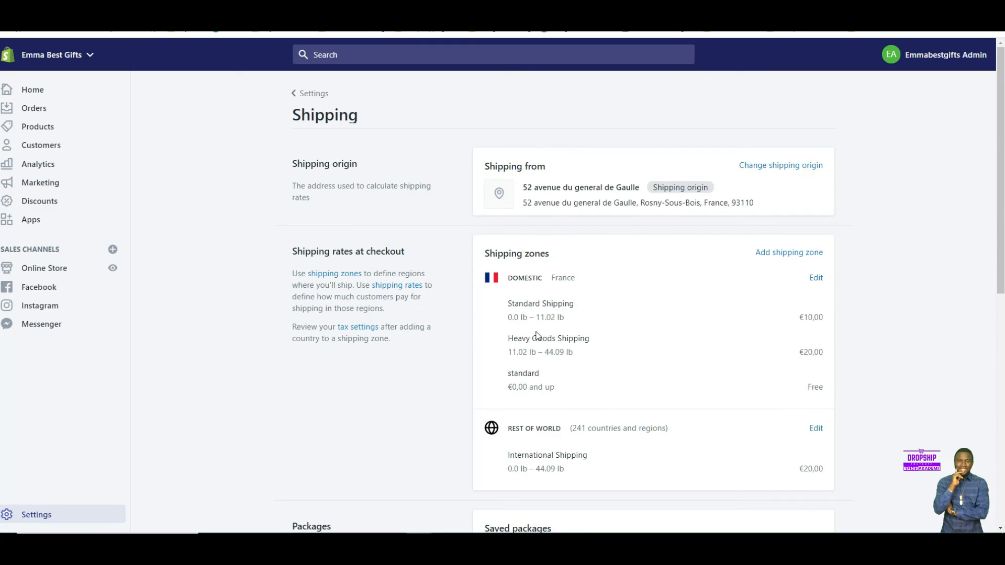